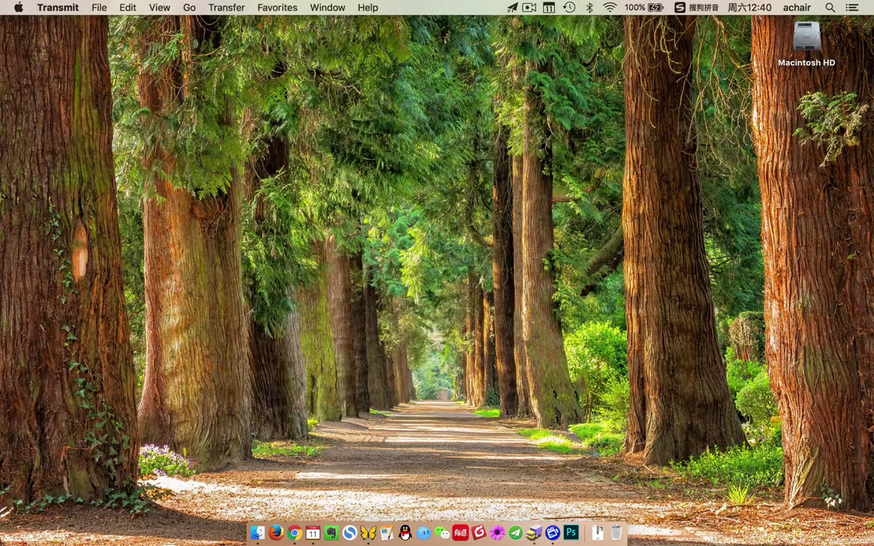
Step: Switch to Transmit and open the htdocs folder on the demo.jianzhan1.cn server
{"action": "left_click", "coordinate": [534, 534]}
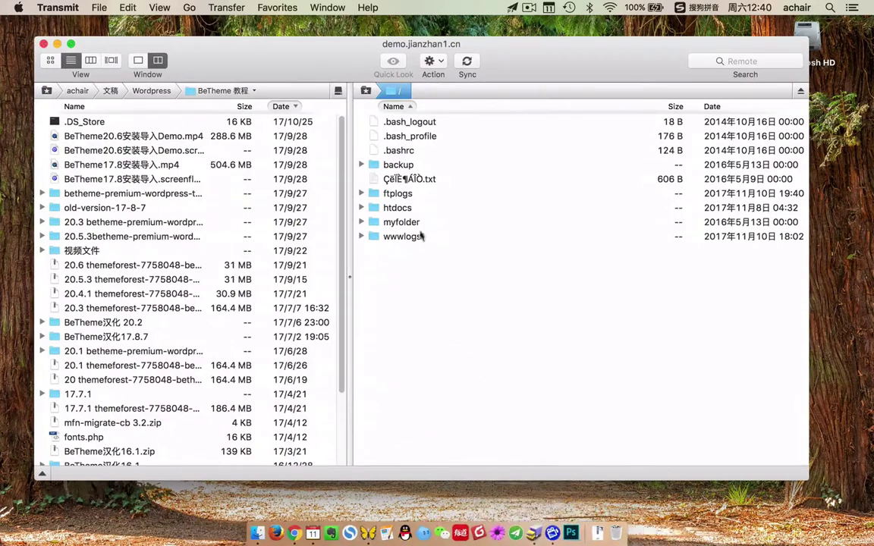
{"action": "left_click", "coordinate": [400, 165]}
{"action": "left_click", "coordinate": [401, 194]}
{"action": "left_click", "coordinate": [402, 209]}
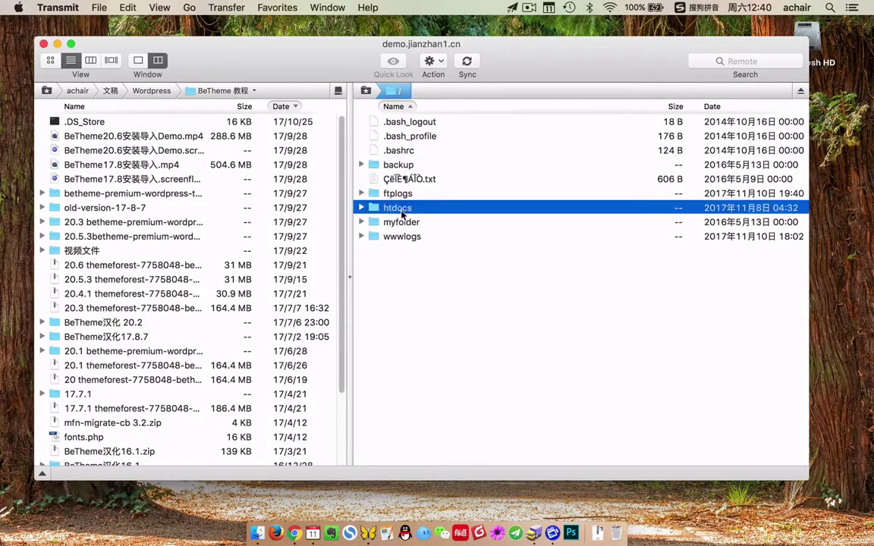
{"action": "left_click", "coordinate": [402, 222]}
{"action": "key", "text": "Down"}
{"action": "key", "text": "Up"}
{"action": "key", "text": "Up"}
{"action": "key", "text": "super+Down"}
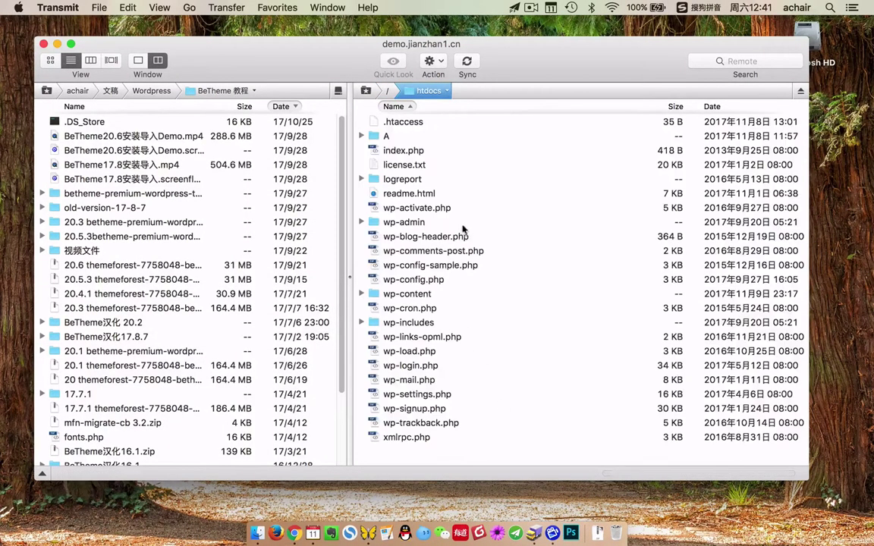
Step: Examine the WordPress files in htdocs, including the wp-admin, wp-content and wp-includes folders, and put the window away
{"action": "left_click", "coordinate": [412, 151]}
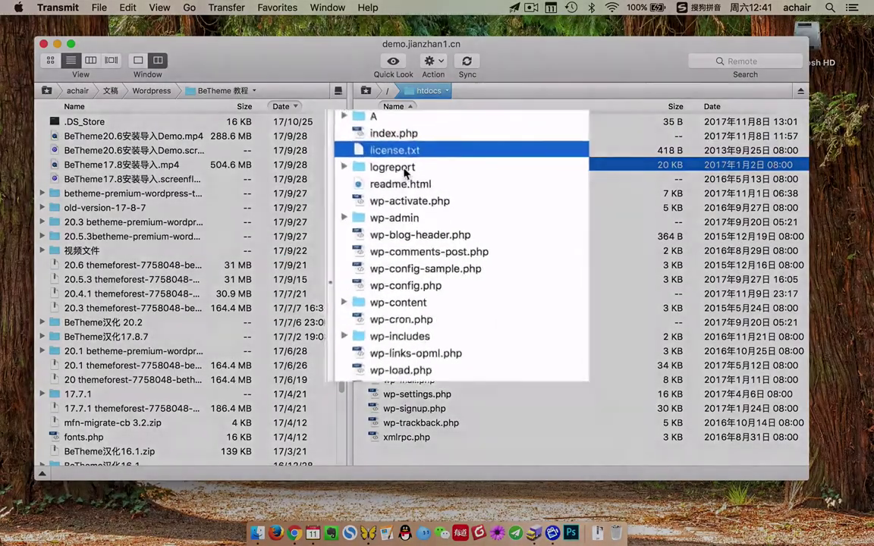
{"action": "left_click", "coordinate": [402, 179]}
{"action": "left_click", "coordinate": [404, 221]}
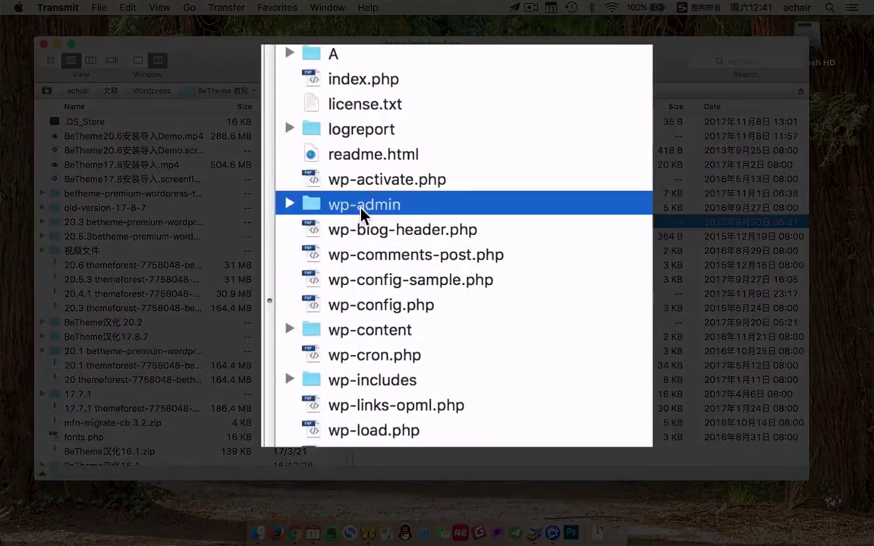
{"action": "left_click", "coordinate": [361, 330]}
{"action": "left_click", "coordinate": [390, 382]}
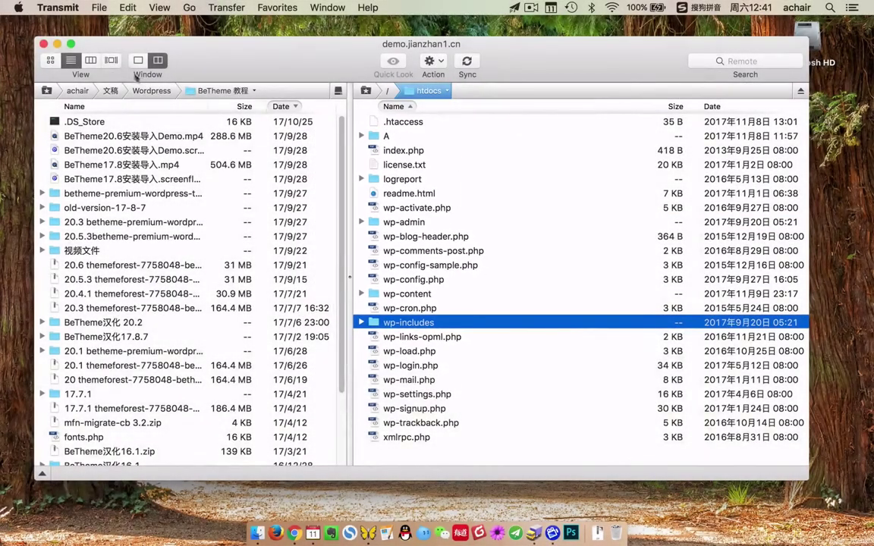
{"action": "left_click", "coordinate": [44, 43]}
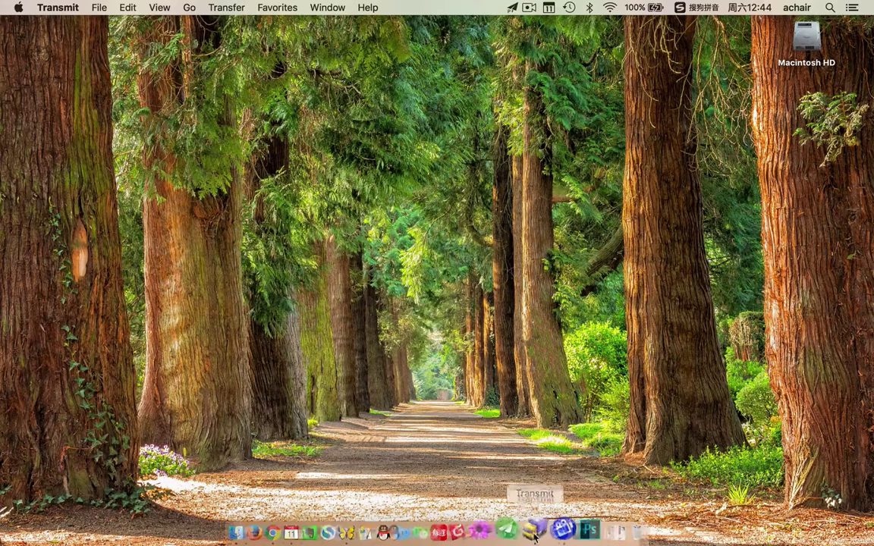
Step: Bring back the Transmit window and open the themes folder inside wp-content on the server
{"action": "left_click", "coordinate": [536, 535]}
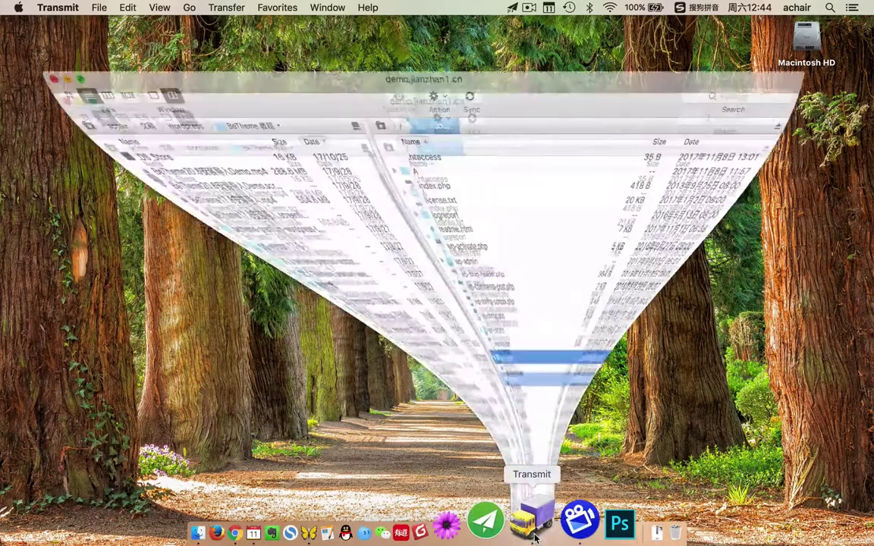
{"action": "double_click", "coordinate": [414, 296]}
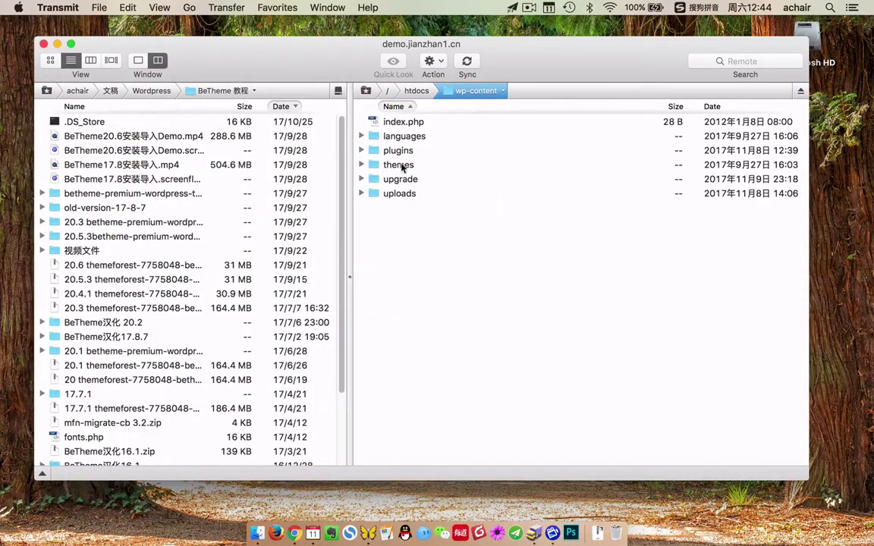
{"action": "double_click", "coordinate": [394, 166]}
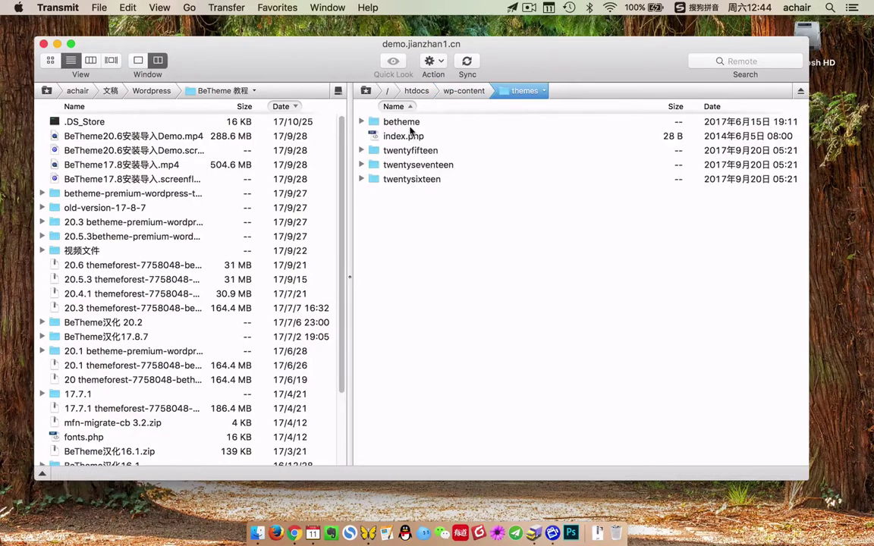
Step: Look over the twentyfifteen, twentyseventeen and twentysixteen theme folders on the server and minimize the window
{"action": "left_click", "coordinate": [407, 150]}
{"action": "key", "text": "Down"}
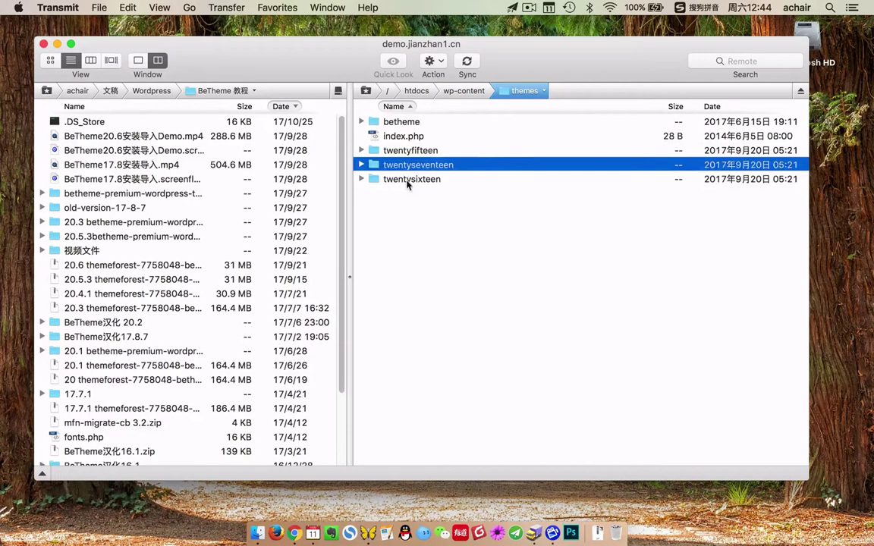
{"action": "key", "text": "Down"}
{"action": "key", "text": "Up"}
{"action": "key", "text": "Up"}
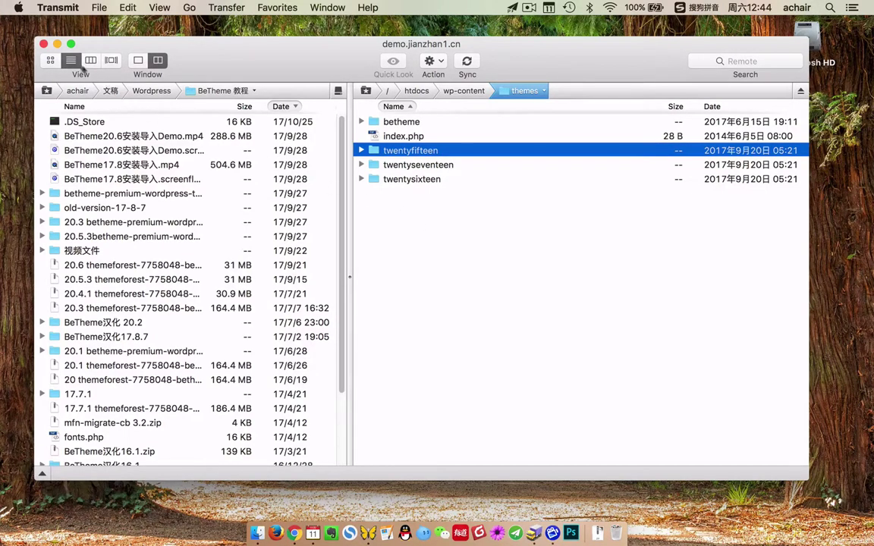
{"action": "left_click", "coordinate": [57, 44]}
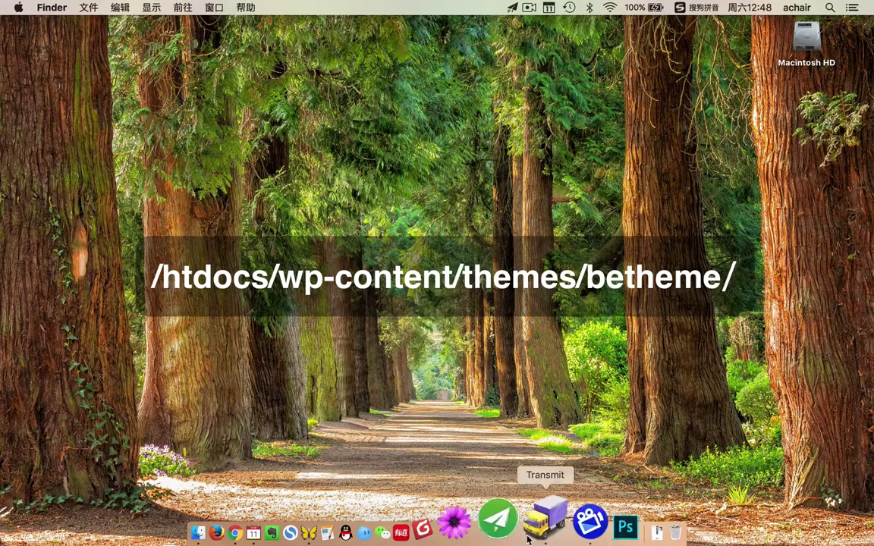
Step: Restore the Transmit window and open the betheme theme folder, keeping its contents sorted by name in ascending order
{"action": "left_click", "coordinate": [533, 536]}
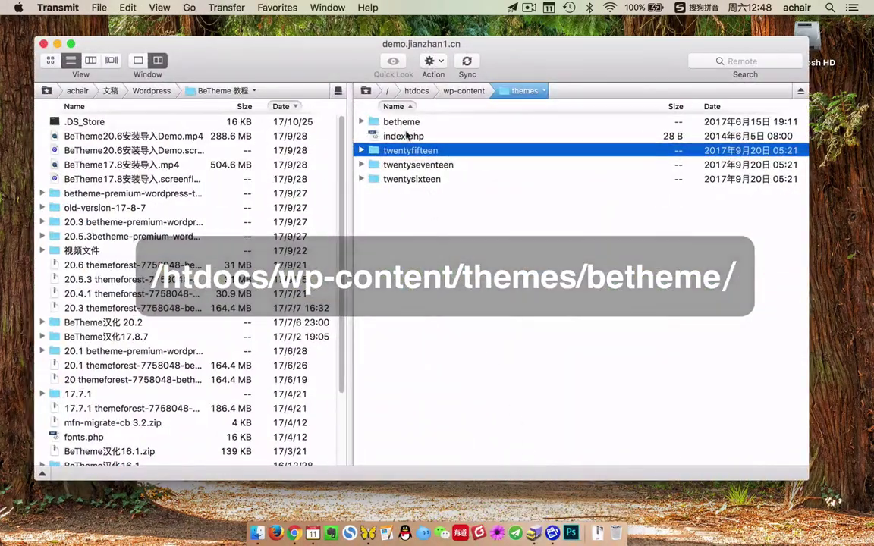
{"action": "left_click", "coordinate": [401, 123]}
{"action": "double_click", "coordinate": [402, 122]}
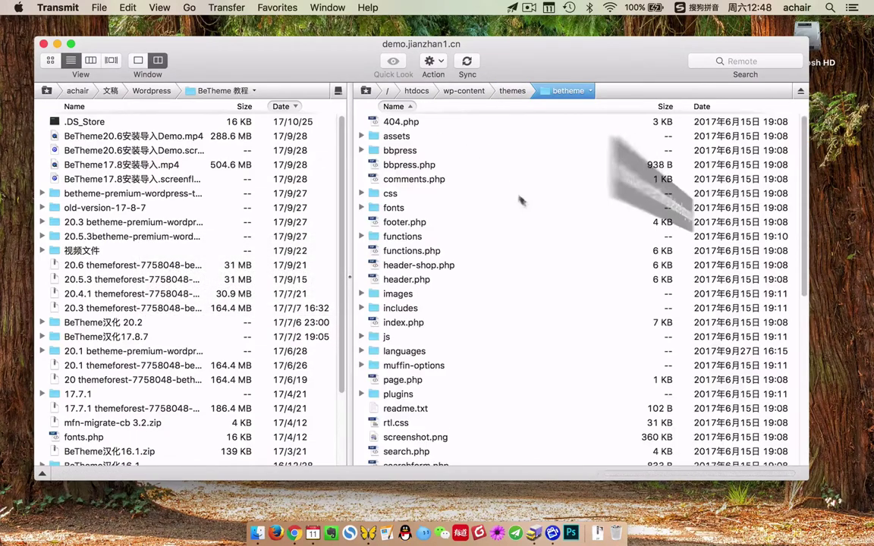
{"action": "left_click", "coordinate": [413, 106]}
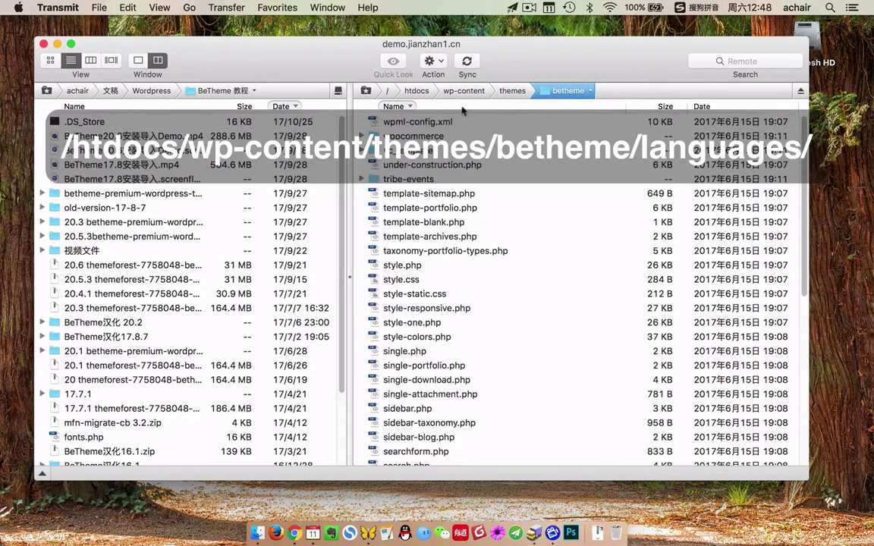
{"action": "left_click", "coordinate": [414, 106]}
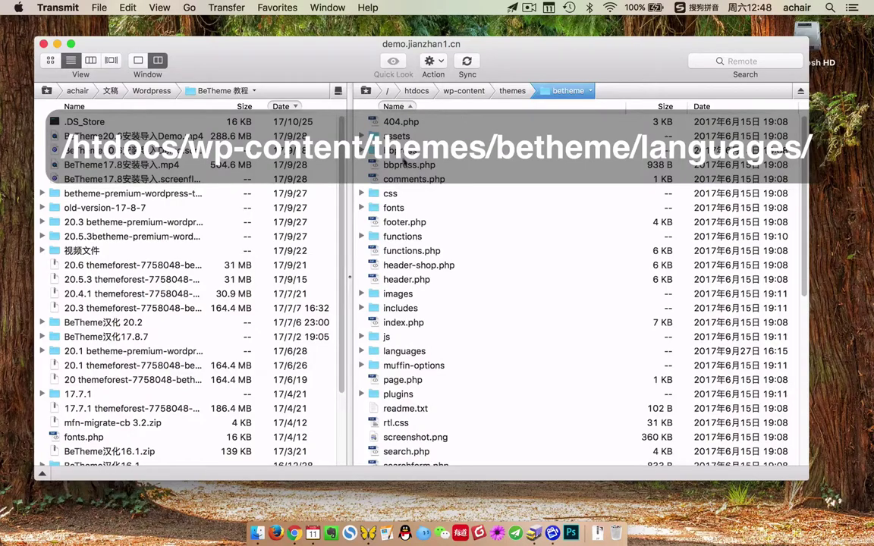
Step: Open the languages folder inside betheme to view its translation files
{"action": "scroll", "coordinate": [410, 177], "scroll_direction": "down", "scroll_amount": 2}
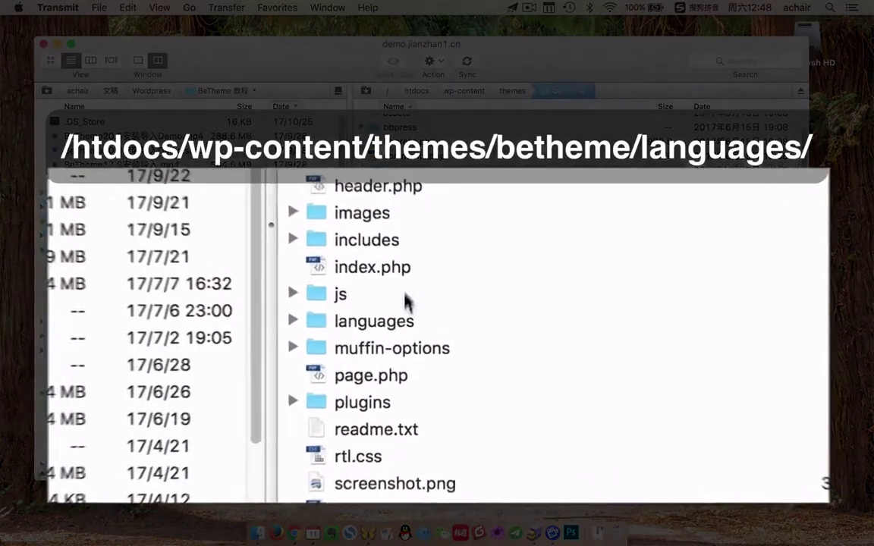
{"action": "left_click", "coordinate": [402, 321]}
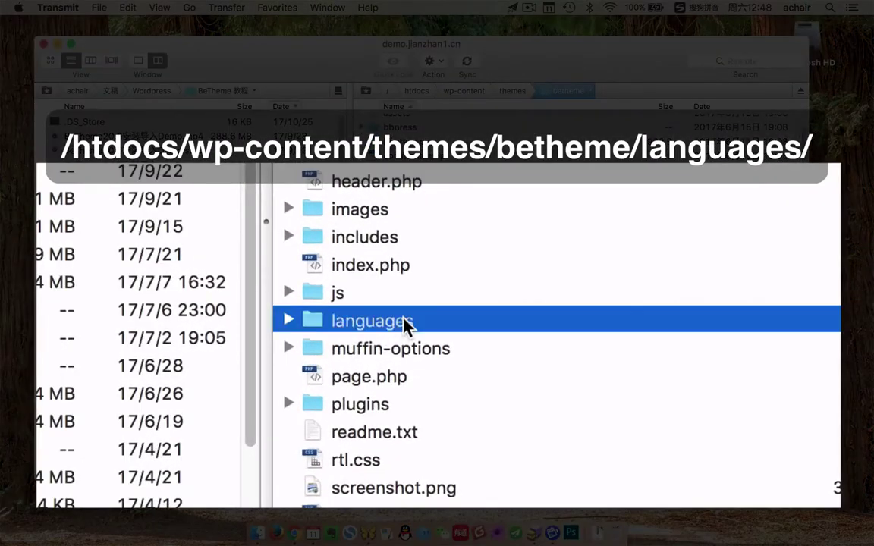
{"action": "double_click", "coordinate": [342, 323]}
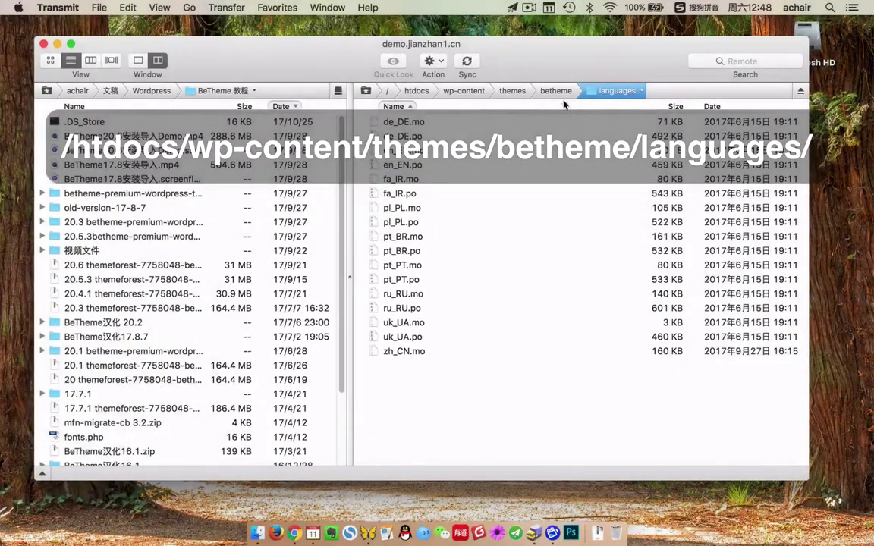
Step: Return to the betheme folder, expand languages in place to view its files, and minimize the window
{"action": "left_click", "coordinate": [558, 92]}
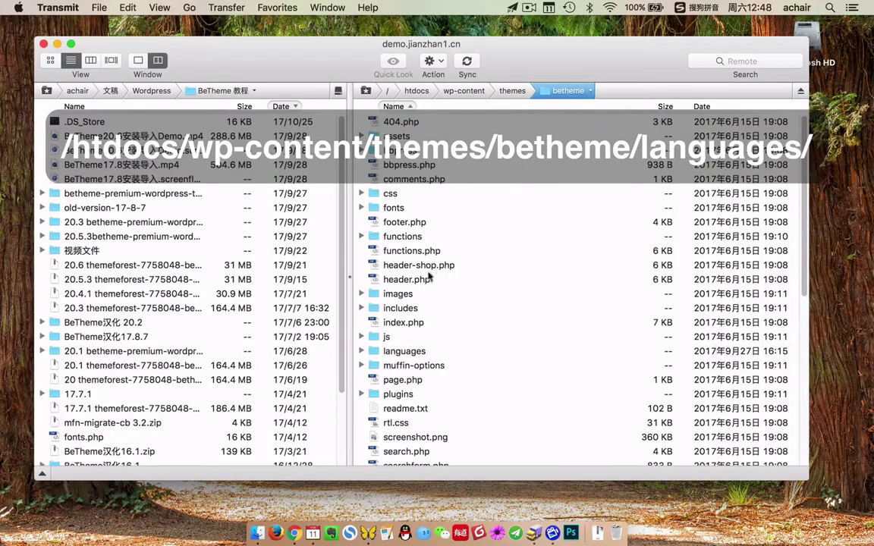
{"action": "left_click", "coordinate": [380, 352]}
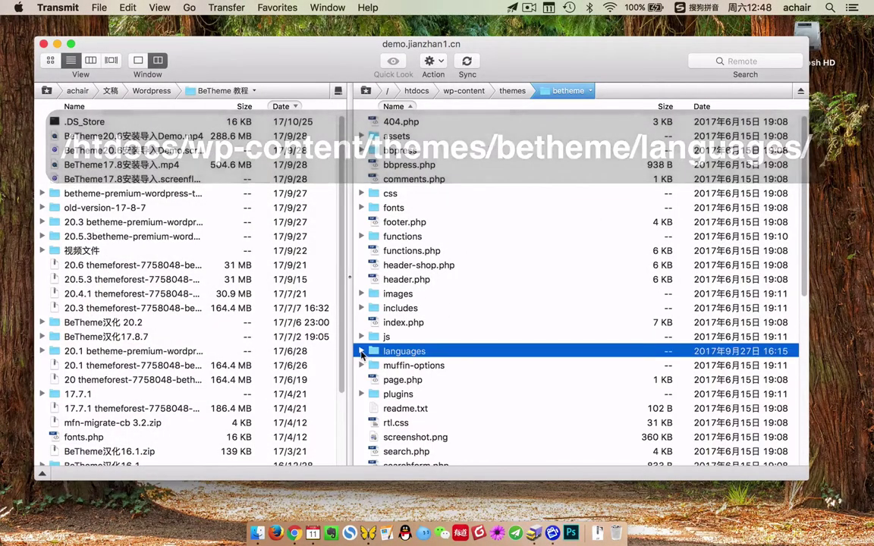
{"action": "left_click", "coordinate": [362, 351]}
{"action": "scroll", "coordinate": [370, 356], "scroll_direction": "down", "scroll_amount": 3}
{"action": "scroll", "coordinate": [364, 334], "scroll_direction": "up", "scroll_amount": 2}
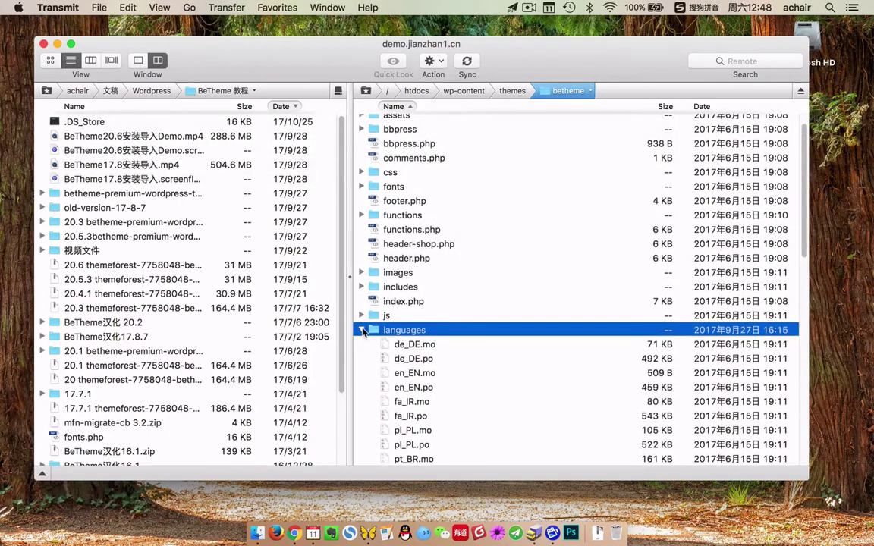
{"action": "left_click", "coordinate": [57, 44]}
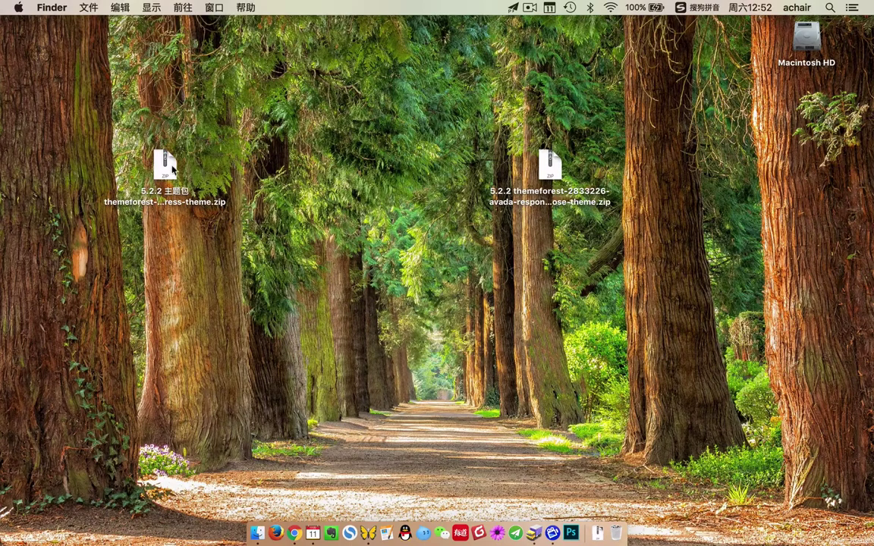
Step: Show the file information for both 5.2.2 zip archives on the desktop, the 主题包 theme package and the full Avada package
{"action": "left_click", "coordinate": [164, 172]}
{"action": "left_click", "coordinate": [553, 165]}
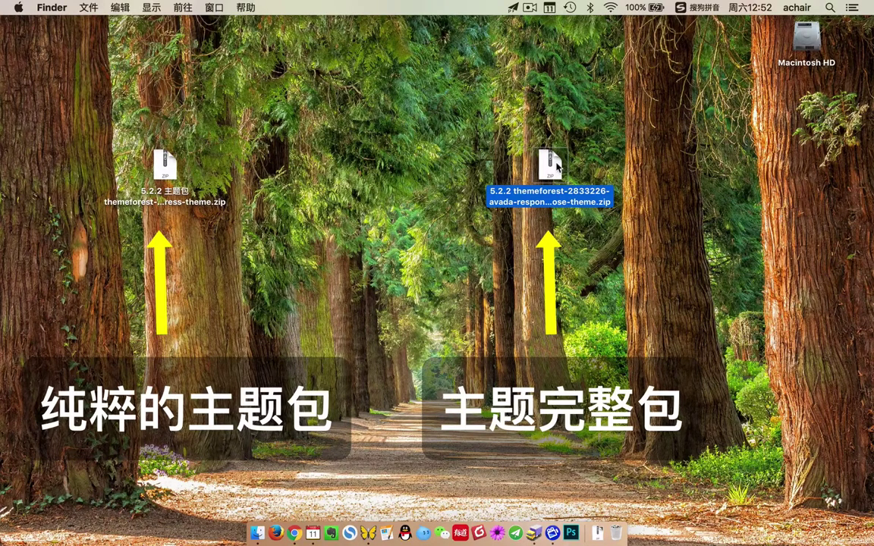
{"action": "right_click", "coordinate": [169, 169]}
{"action": "left_click", "coordinate": [319, 234]}
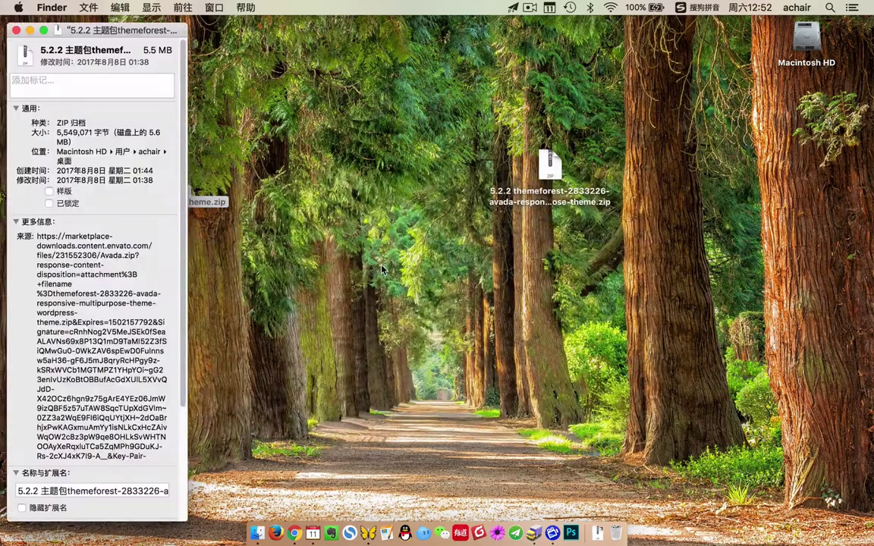
{"action": "right_click", "coordinate": [548, 170]}
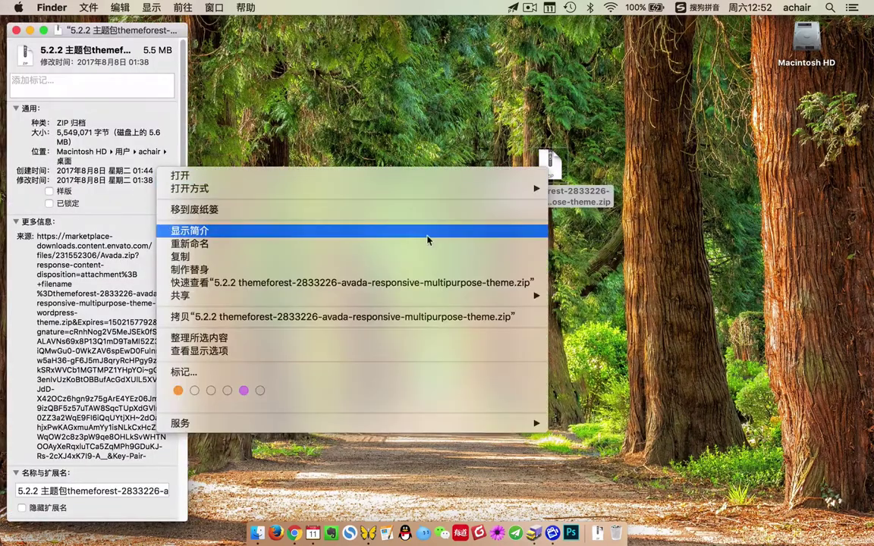
{"action": "left_click", "coordinate": [394, 230]}
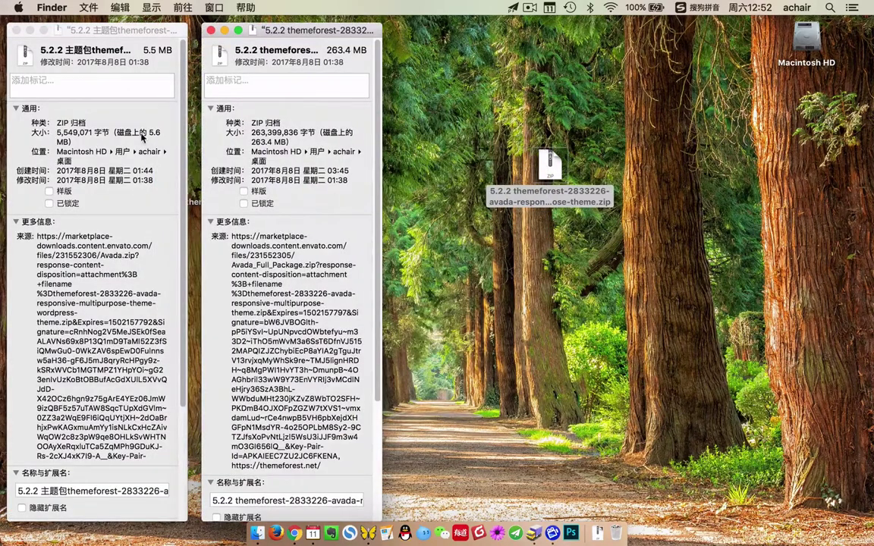
Step: Compare the file sizes of the two zip archives in their information windows and close both windows
{"action": "left_click", "coordinate": [128, 130]}
{"action": "double_click", "coordinate": [150, 132]}
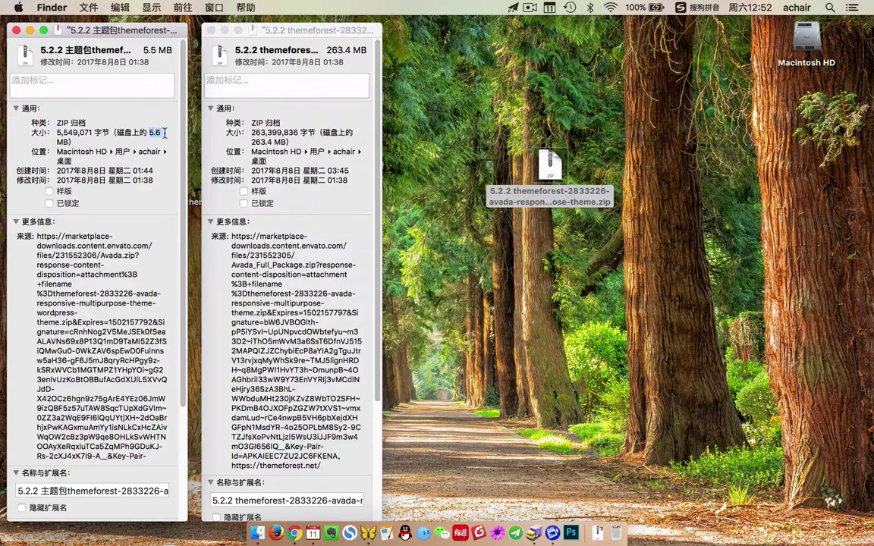
{"action": "left_click", "coordinate": [250, 132]}
{"action": "left_click_drag", "start_coordinate": [251, 132], "coordinate": [314, 132]}
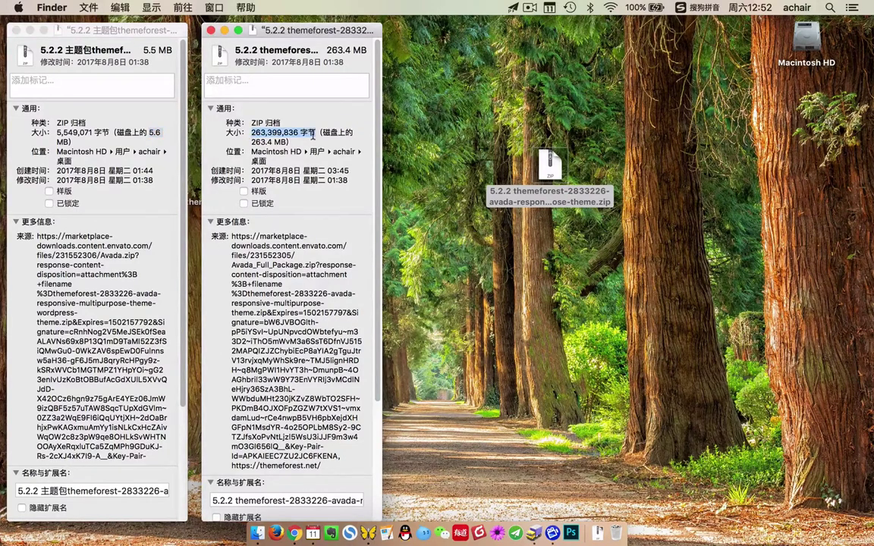
{"action": "left_click", "coordinate": [212, 31]}
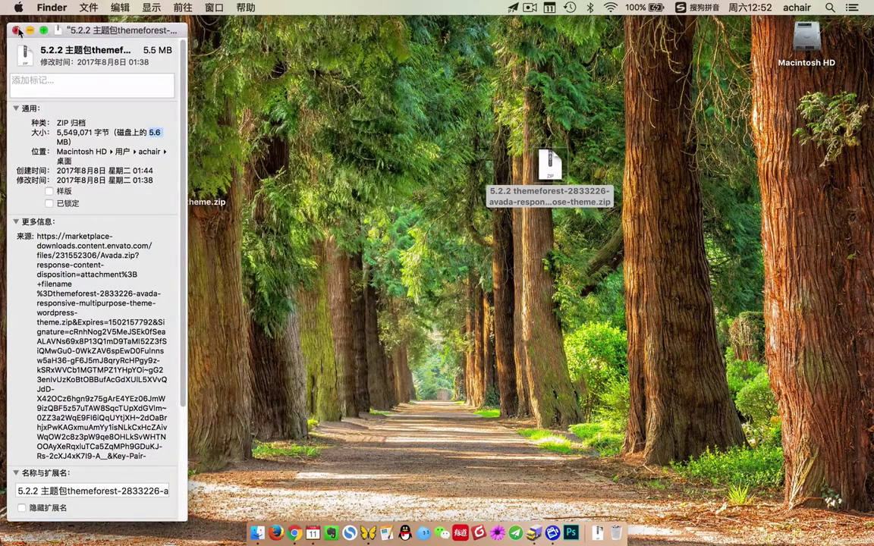
{"action": "left_click", "coordinate": [21, 31]}
Step: Extract the 5.2.2 主题包 theme zip on the desktop and move the extracted folder beside the archive
{"action": "left_click", "coordinate": [165, 168]}
{"action": "double_click", "coordinate": [168, 177]}
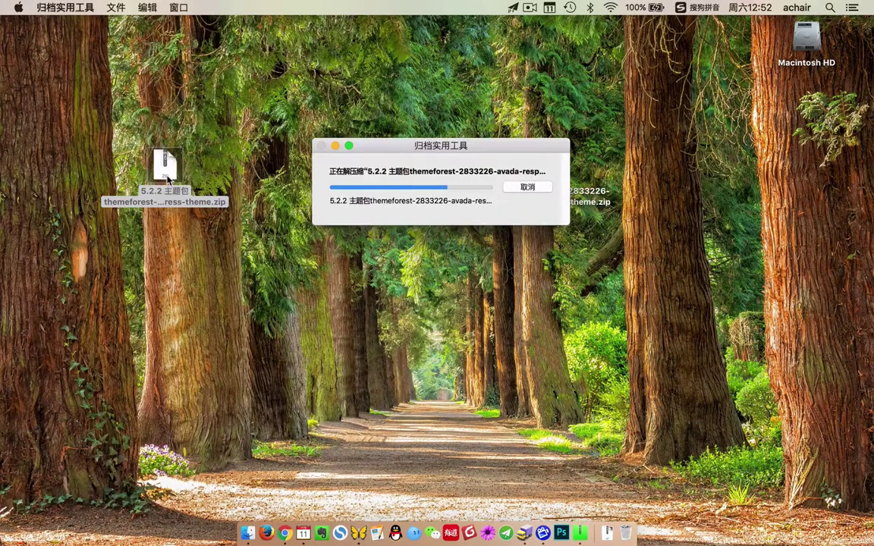
{"action": "left_click_drag", "start_coordinate": [176, 177], "coordinate": [289, 168]}
Step: Open the extracted Avada folder, reposition its window, and display the contents as a list
{"action": "double_click", "coordinate": [290, 167]}
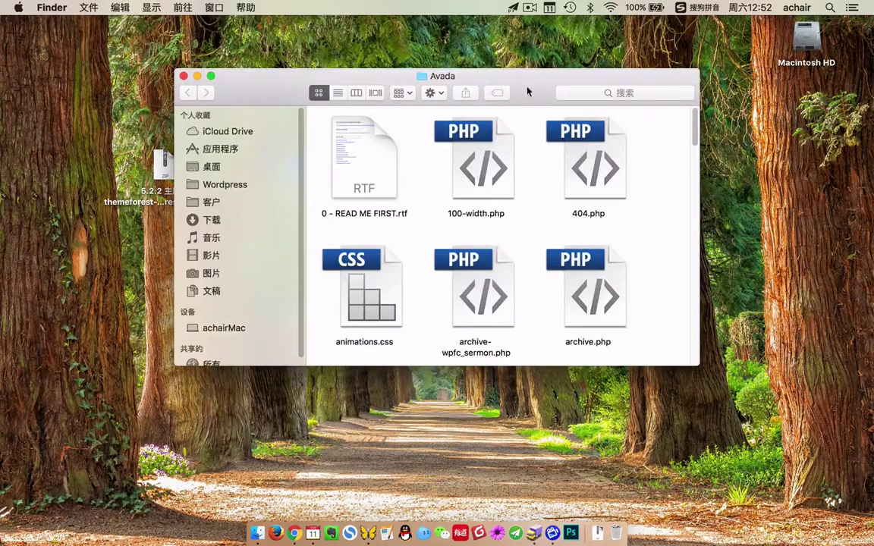
{"action": "left_click_drag", "start_coordinate": [475, 78], "coordinate": [320, 47]}
{"action": "left_click", "coordinate": [184, 62]}
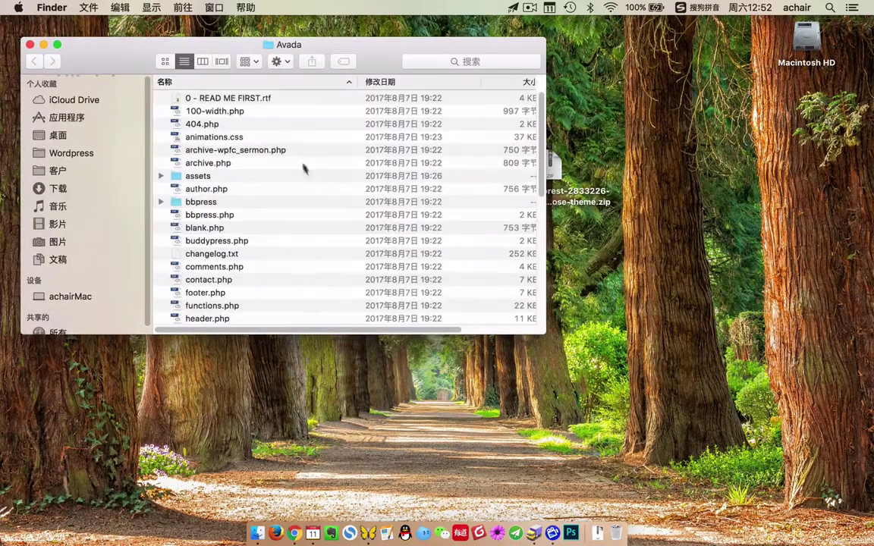
Step: Extract the full-package archive 5.2.2 themeforest-2833226-avada-responsive-multipurpose-theme.zip on the desktop
{"action": "double_click", "coordinate": [552, 166]}
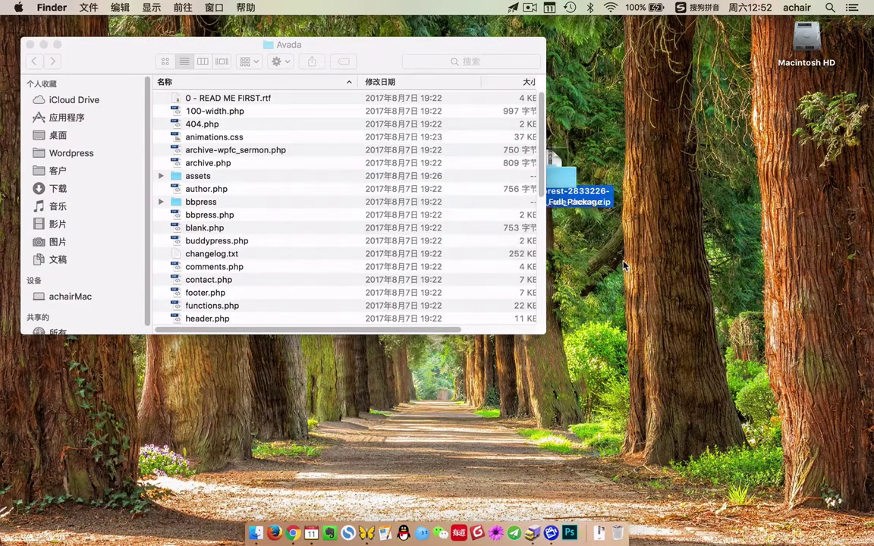
Step: Move the extracted Avada_Full_Package folder to a clear desktop spot, open it, and place its window beside the Avada folder window
{"action": "left_click_drag", "start_coordinate": [565, 188], "coordinate": [679, 241]}
{"action": "double_click", "coordinate": [679, 232]}
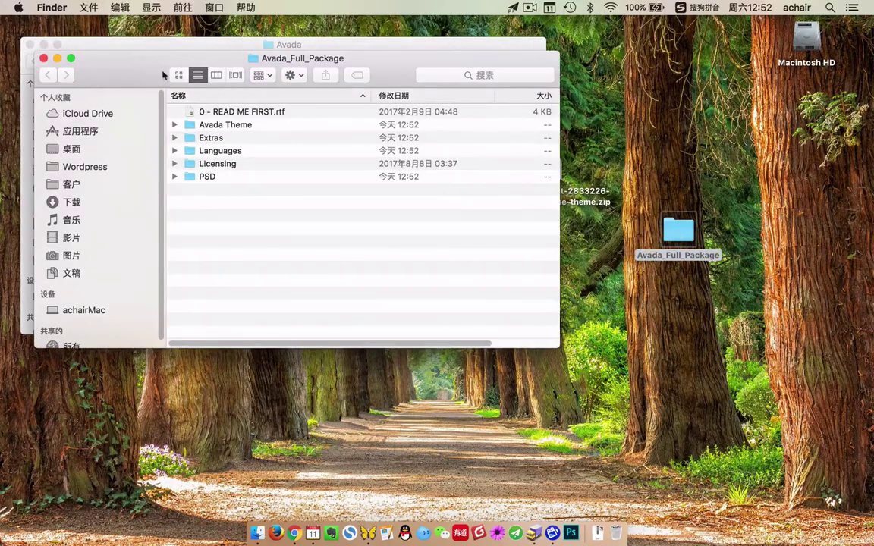
{"action": "left_click_drag", "start_coordinate": [163, 75], "coordinate": [462, 146]}
{"action": "left_click", "coordinate": [334, 54]}
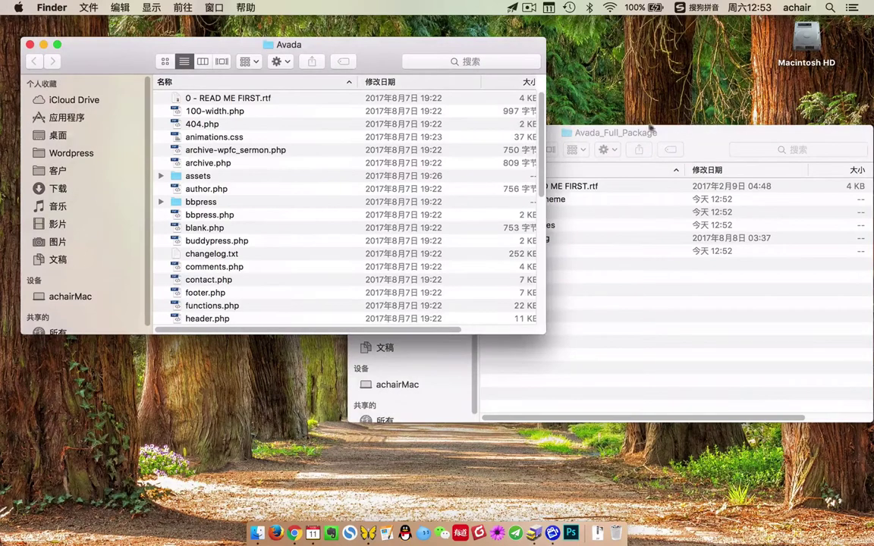
{"action": "left_click", "coordinate": [628, 132]}
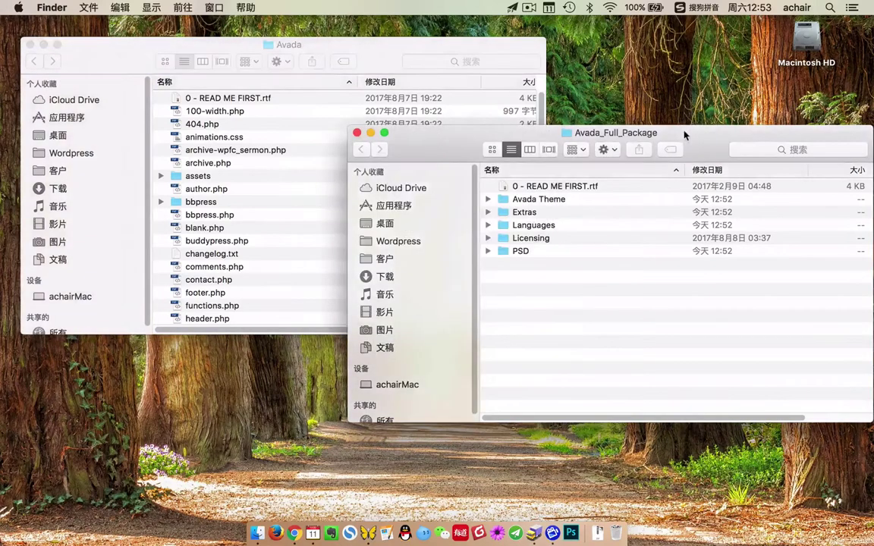
Step: Expand the Avada Theme folder in the full package, extract Avada.zip inside it, and close the Avada Theme window that opens
{"action": "left_click", "coordinate": [488, 199]}
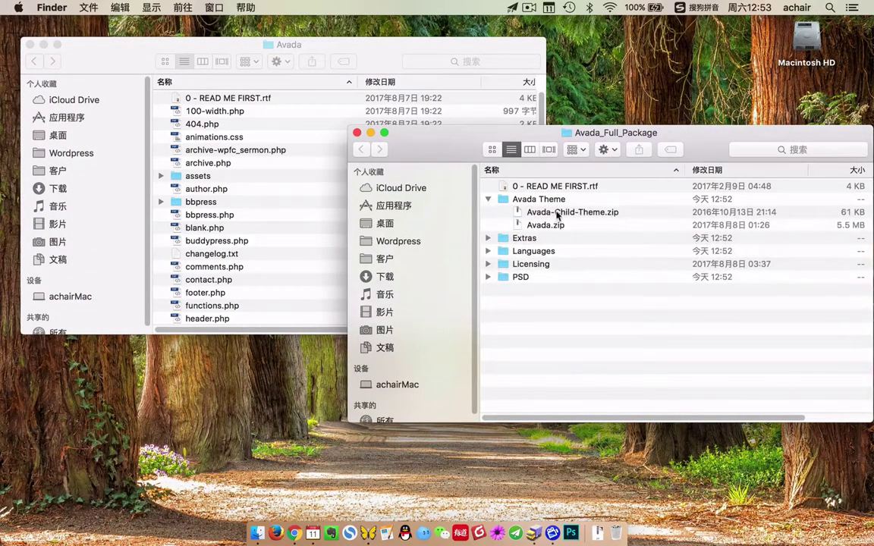
{"action": "left_click", "coordinate": [558, 213]}
{"action": "left_click", "coordinate": [553, 226]}
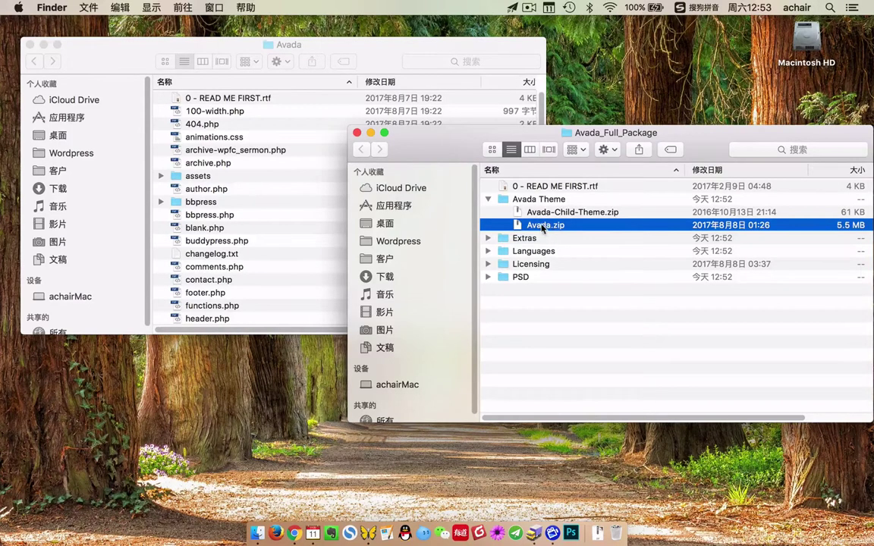
{"action": "left_click_drag", "start_coordinate": [713, 137], "coordinate": [702, 138]}
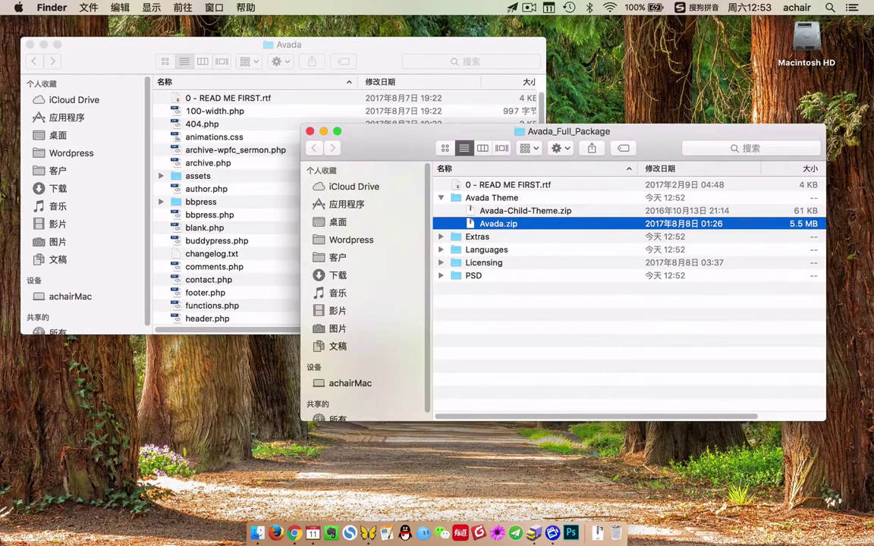
{"action": "double_click", "coordinate": [523, 224]}
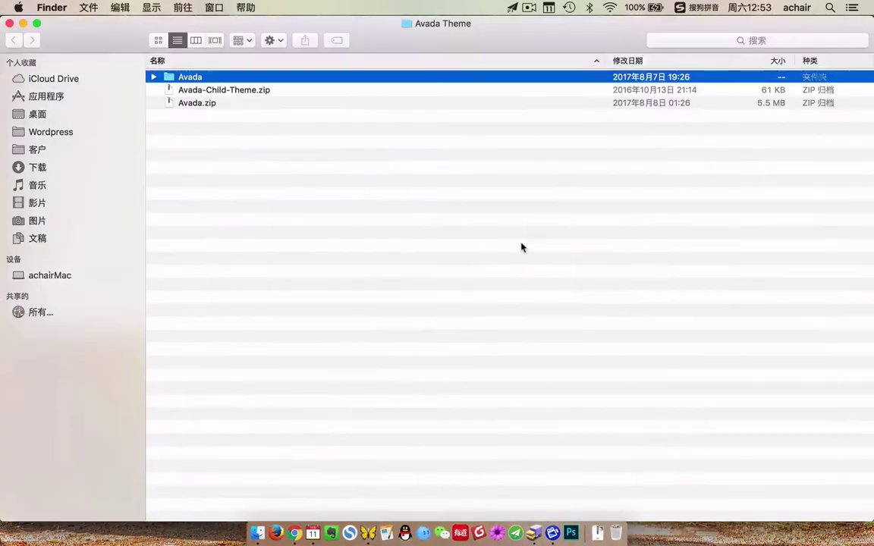
{"action": "left_click", "coordinate": [10, 24]}
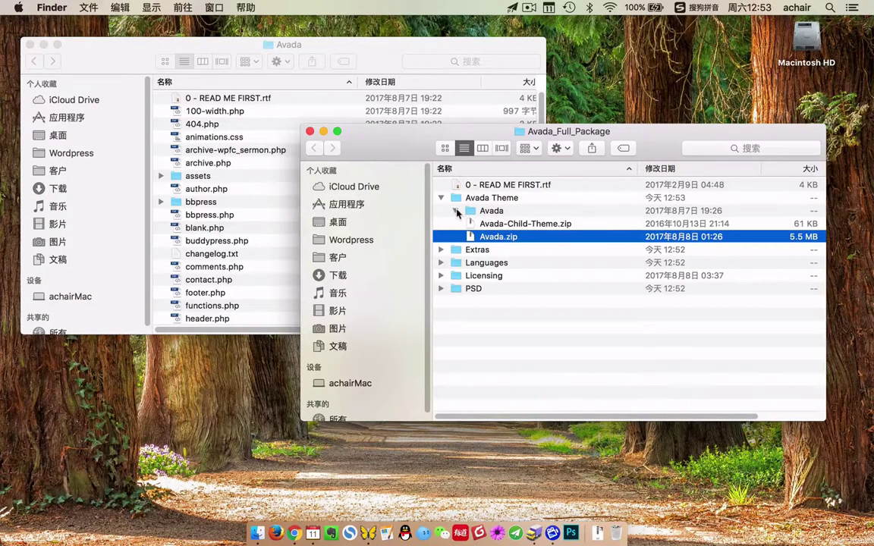
Step: Expand the extracted Avada folder under Avada Theme and reposition the window to compare its files with the theme-only folder
{"action": "left_click", "coordinate": [457, 213]}
{"action": "left_click_drag", "start_coordinate": [425, 132], "coordinate": [478, 82]}
{"action": "left_click", "coordinate": [548, 166]}
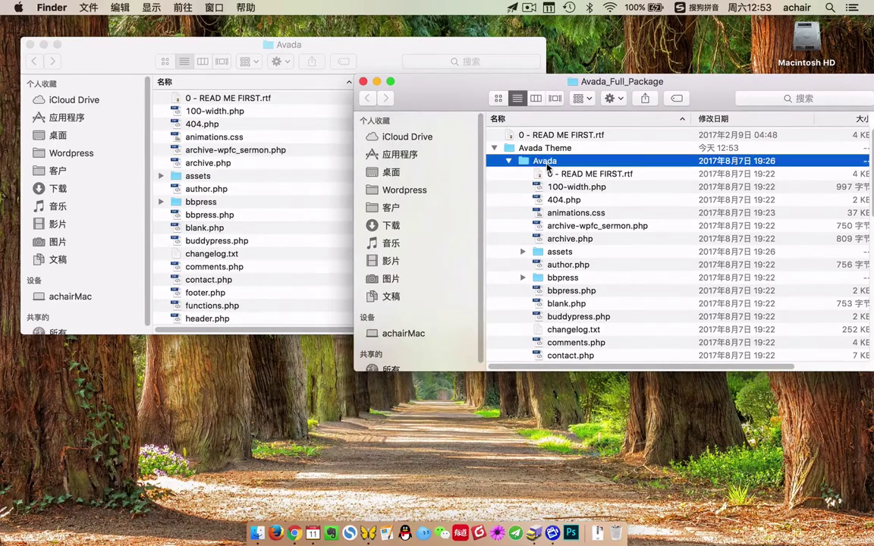
Step: Check the item count of the full package's Avada folder in its information window, and close that window
{"action": "right_click", "coordinate": [546, 163]}
{"action": "left_click", "coordinate": [660, 235]}
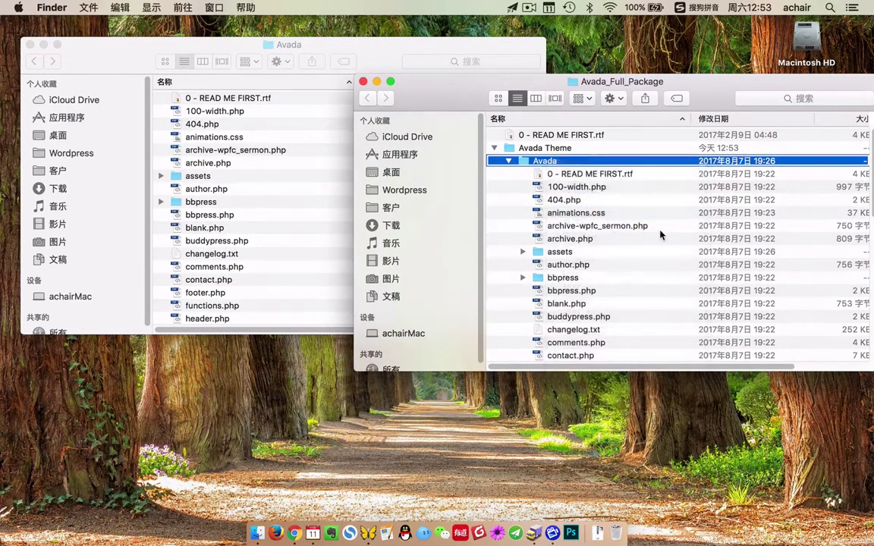
{"action": "left_click_drag", "start_coordinate": [63, 34], "coordinate": [441, 89]}
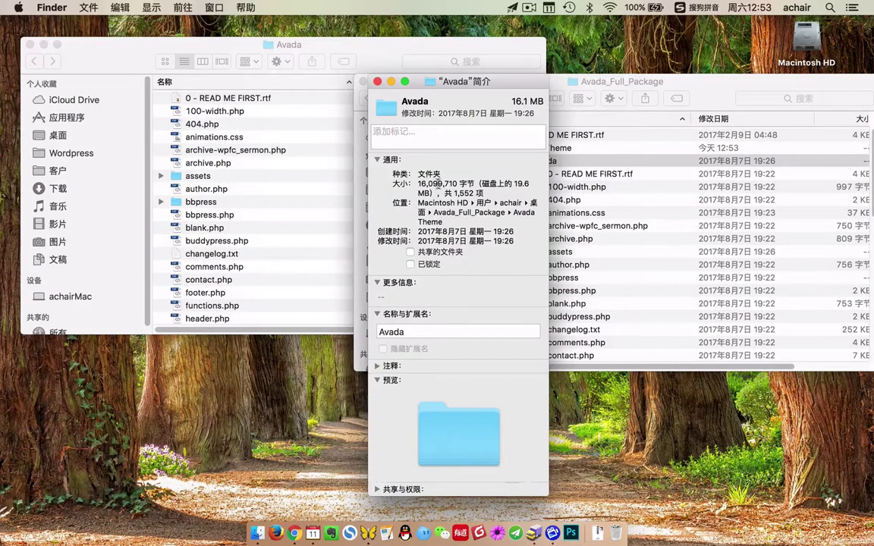
{"action": "left_click_drag", "start_coordinate": [449, 193], "coordinate": [484, 193]}
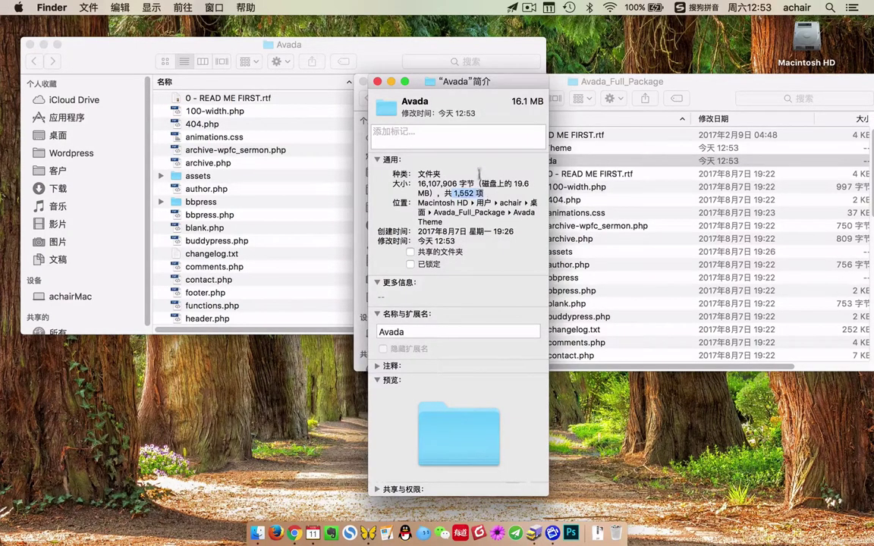
{"action": "left_click", "coordinate": [378, 81]}
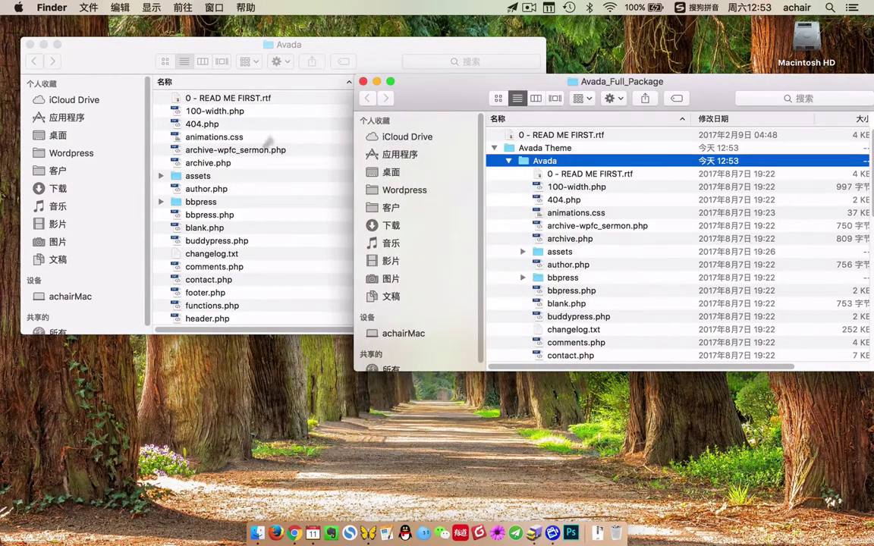
Step: Close the theme-only folder's window, check the desktop Avada folder's item count in its information window, and close the remaining windows
{"action": "left_click", "coordinate": [311, 53]}
{"action": "left_click", "coordinate": [28, 44]}
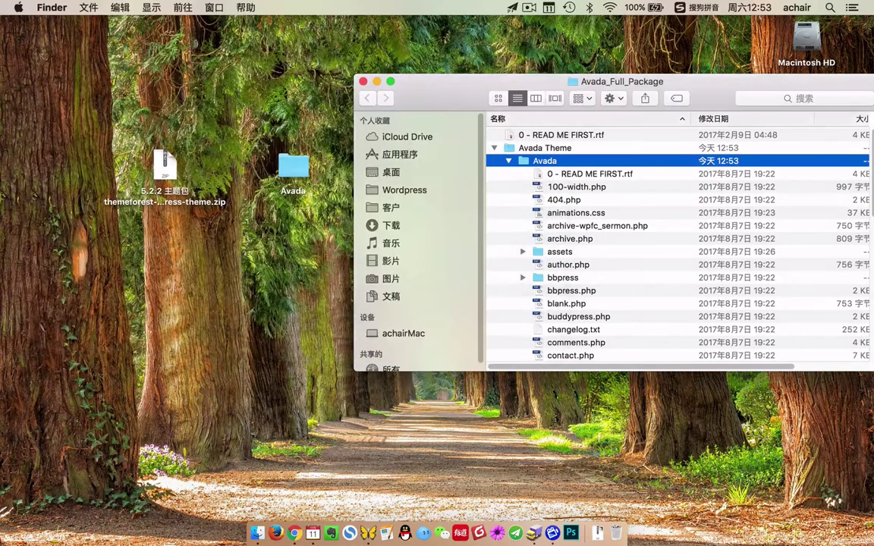
{"action": "right_click", "coordinate": [294, 175]}
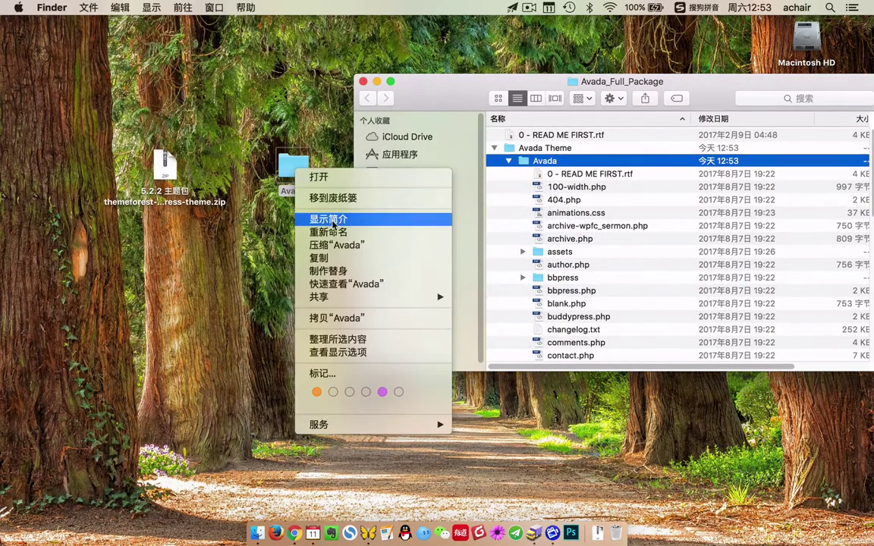
{"action": "left_click", "coordinate": [327, 219]}
{"action": "left_click_drag", "start_coordinate": [111, 45], "coordinate": [215, 75]}
{"action": "left_click_drag", "start_coordinate": [191, 171], "coordinate": [220, 171]}
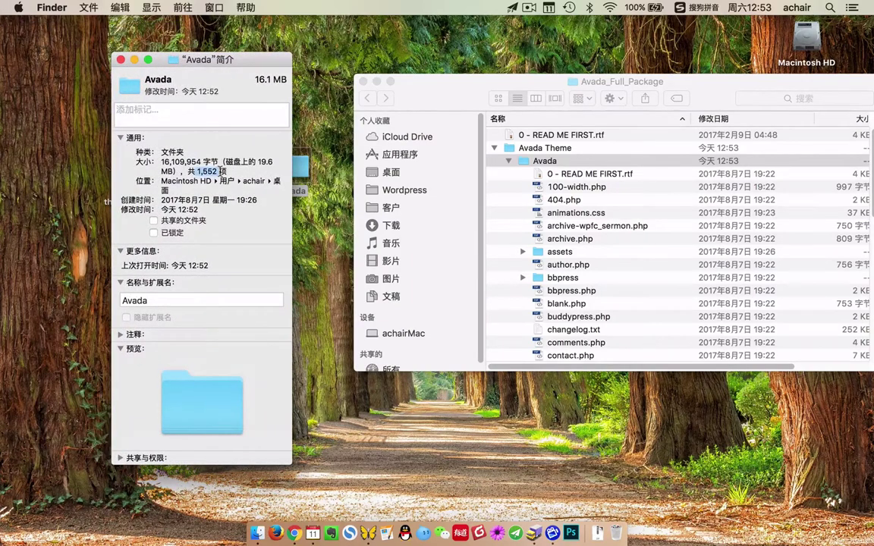
{"action": "left_click", "coordinate": [120, 60]}
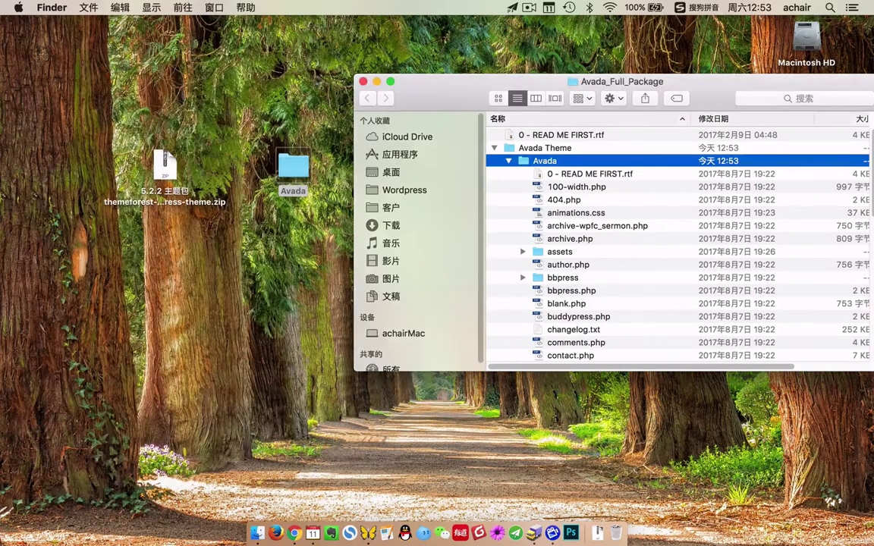
{"action": "left_click", "coordinate": [364, 81]}
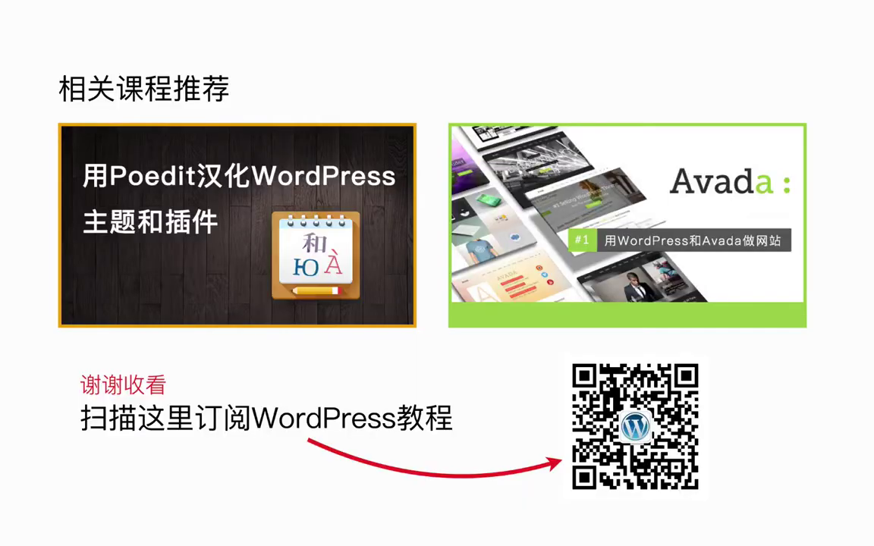